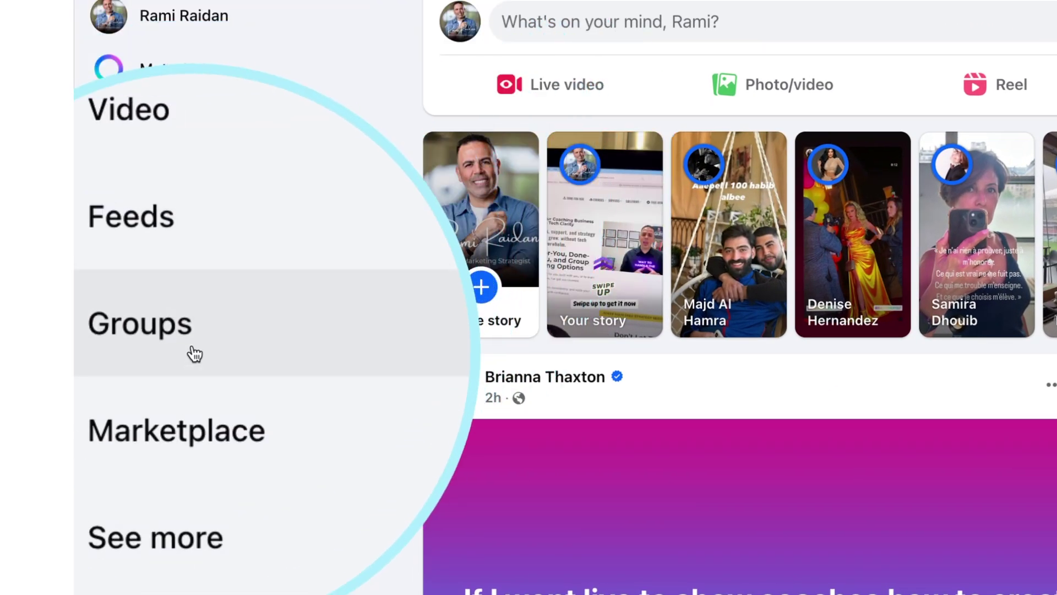
Create a public group named Tech For Non-Techies with follower invitations turned off
{"action": "left_click", "coordinate": [194, 347]}
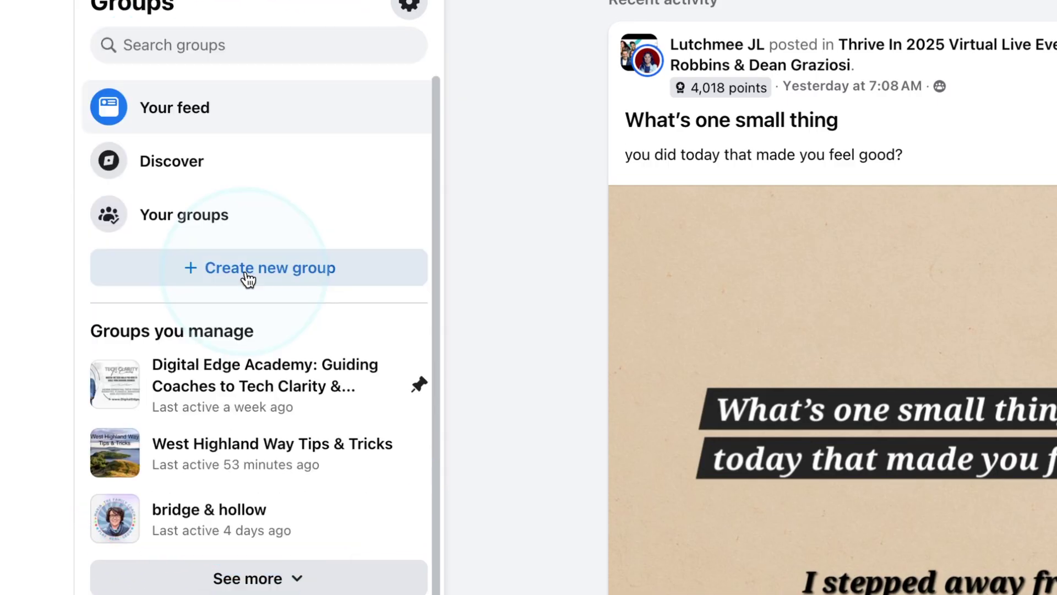
{"action": "left_click", "coordinate": [282, 276]}
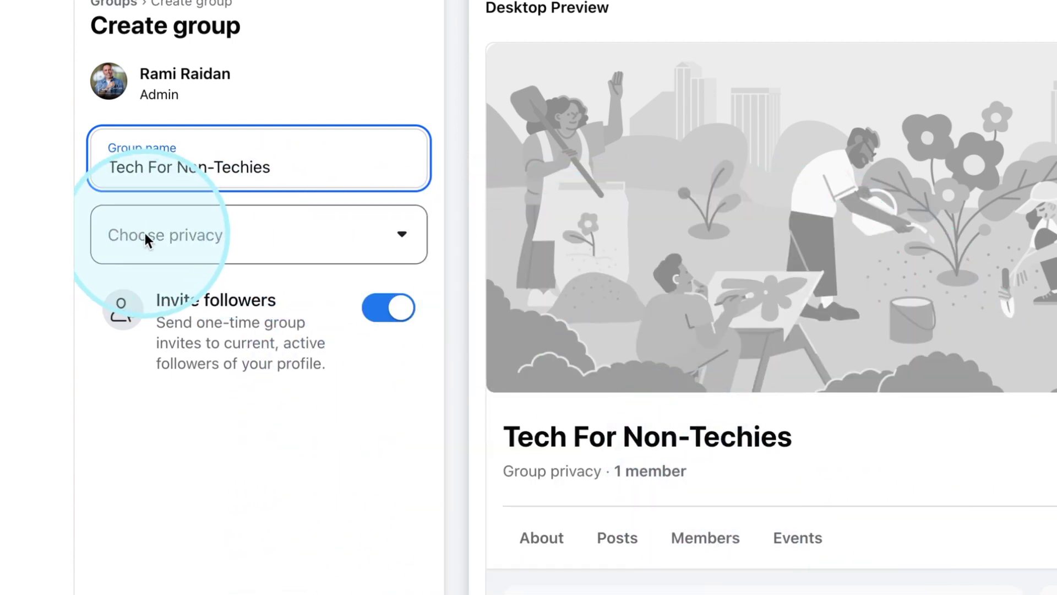
{"action": "left_click", "coordinate": [275, 243]}
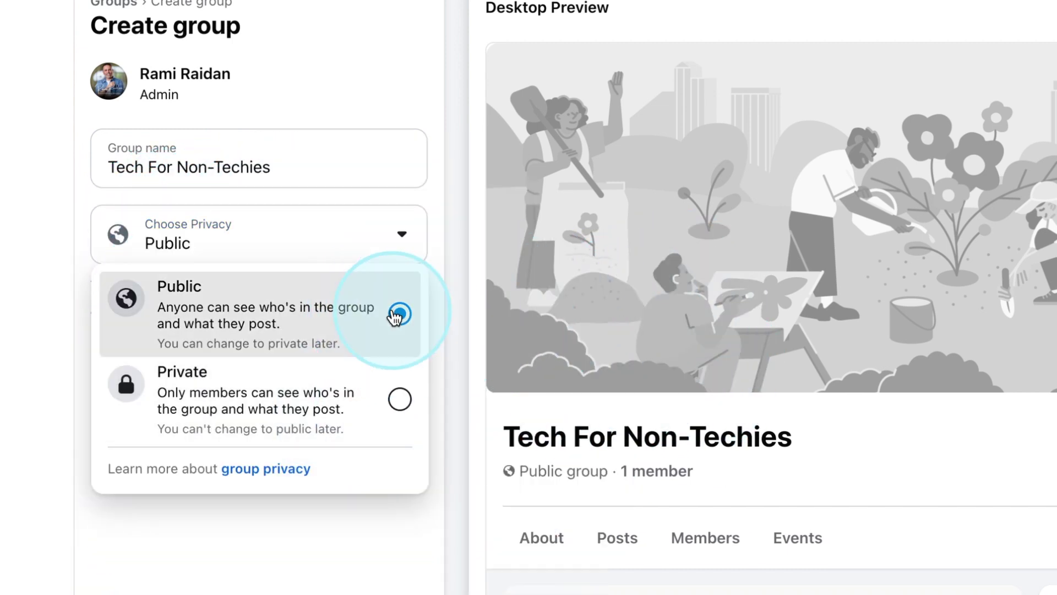
{"action": "left_click", "coordinate": [397, 314]}
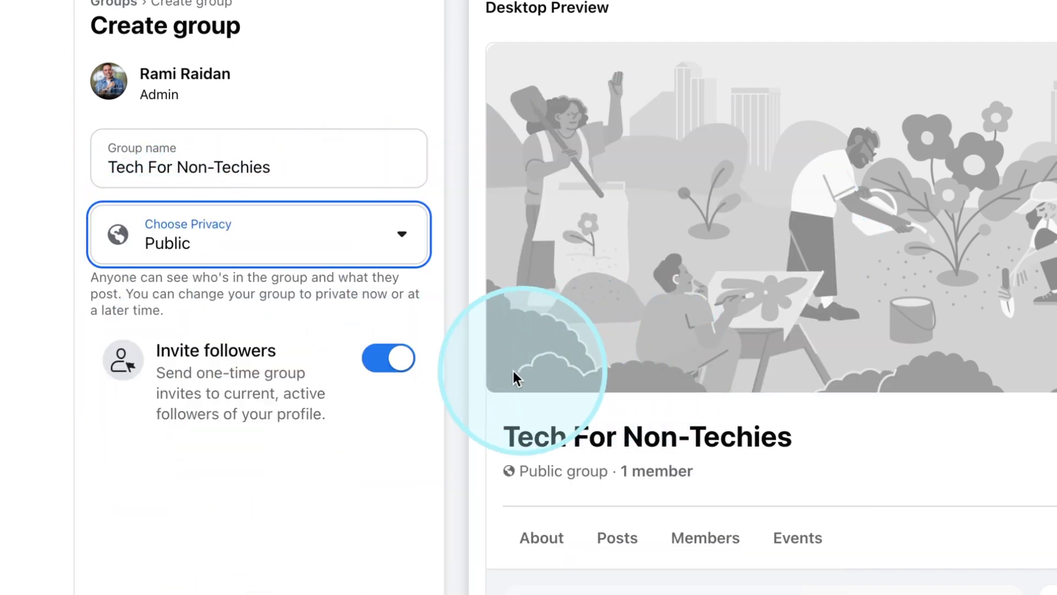
{"action": "left_click", "coordinate": [394, 359]}
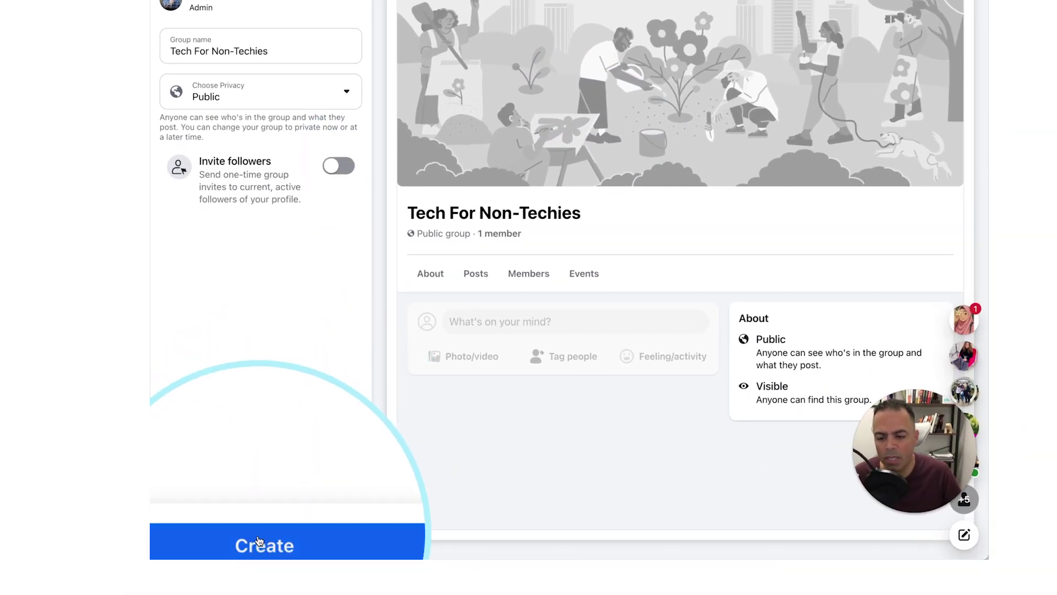
{"action": "left_click", "coordinate": [264, 539]}
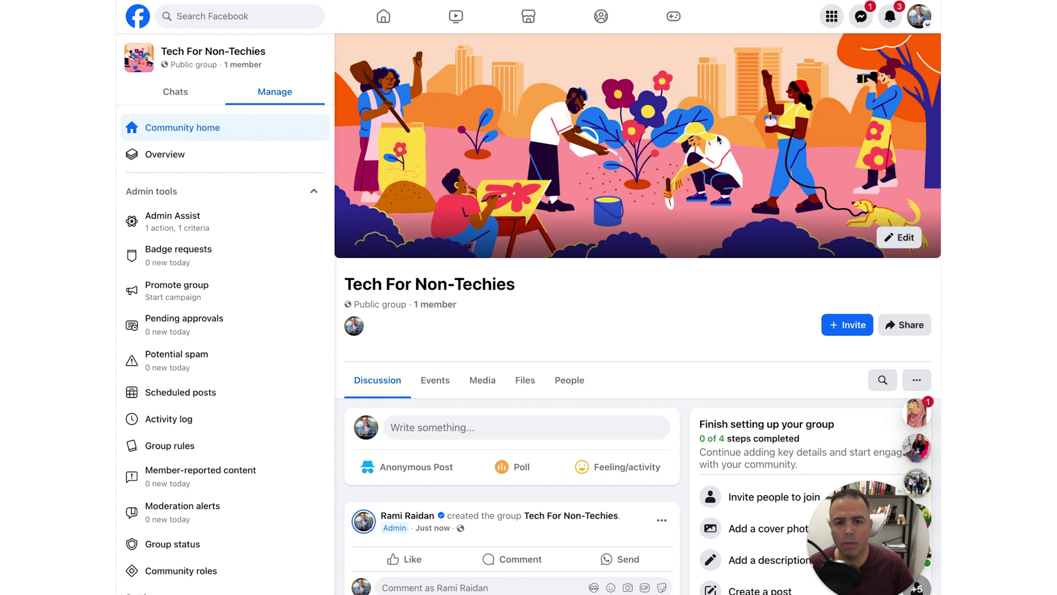
{"action": "left_click", "coordinate": [724, 160]}
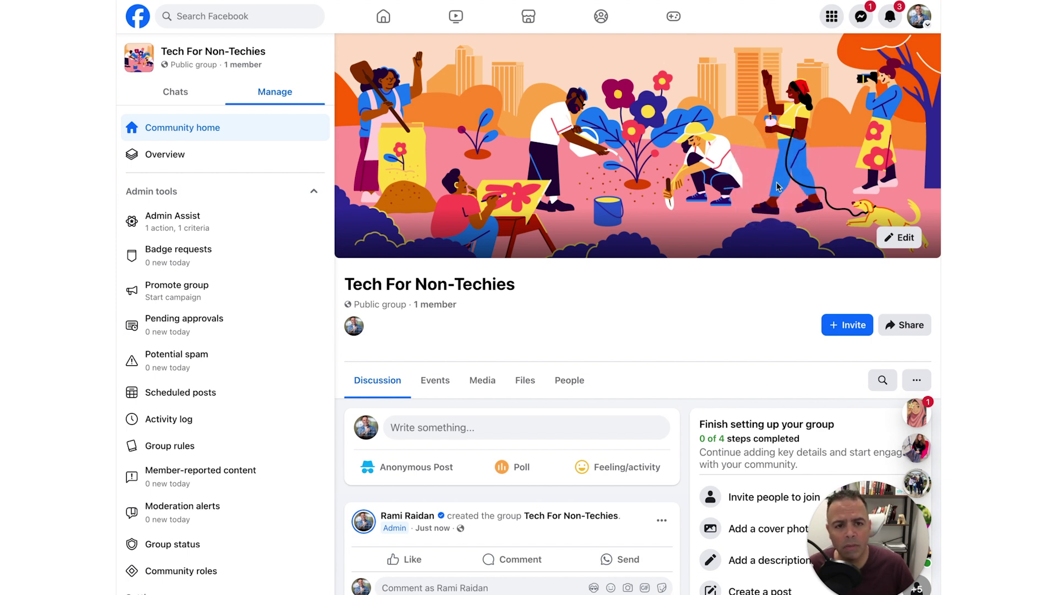
{"action": "left_click", "coordinate": [766, 186]}
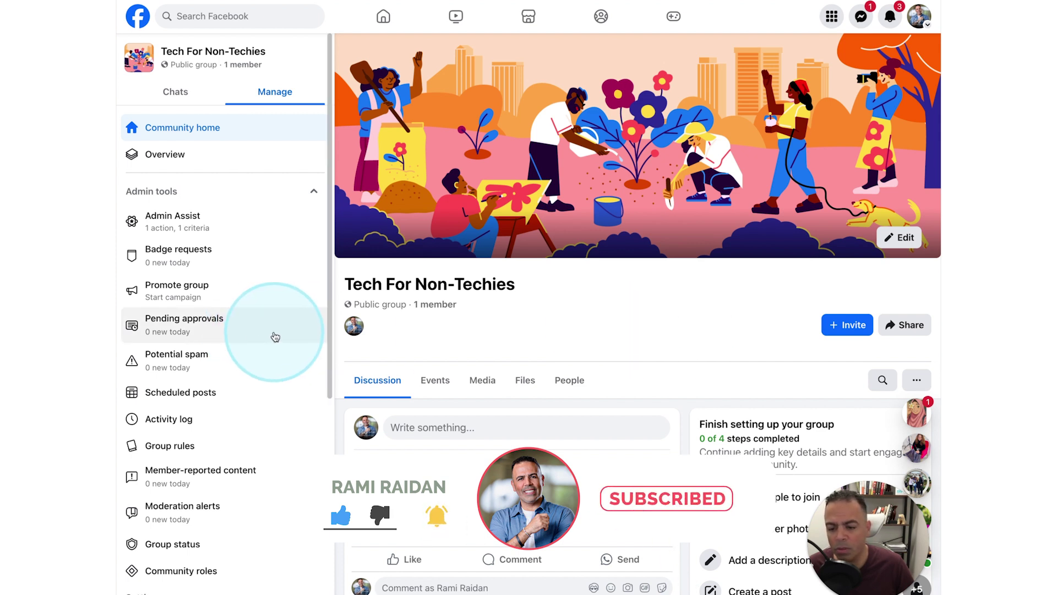
Open the settings page of the Tech For Non-Techies group
{"action": "scroll", "coordinate": [275, 336], "scroll_direction": "down", "scroll_amount": 2}
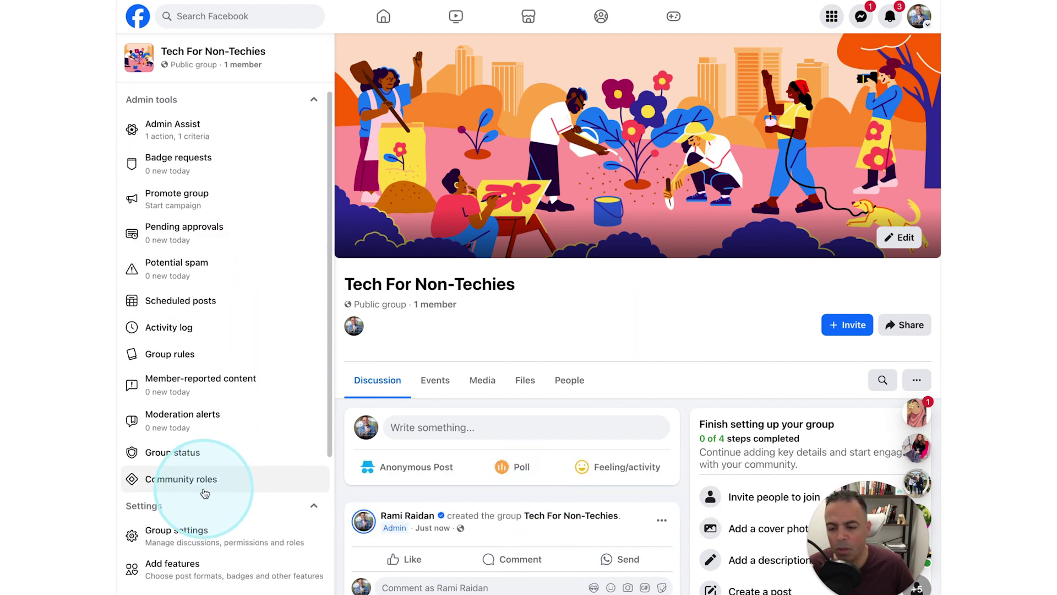
{"action": "left_click", "coordinate": [188, 539]}
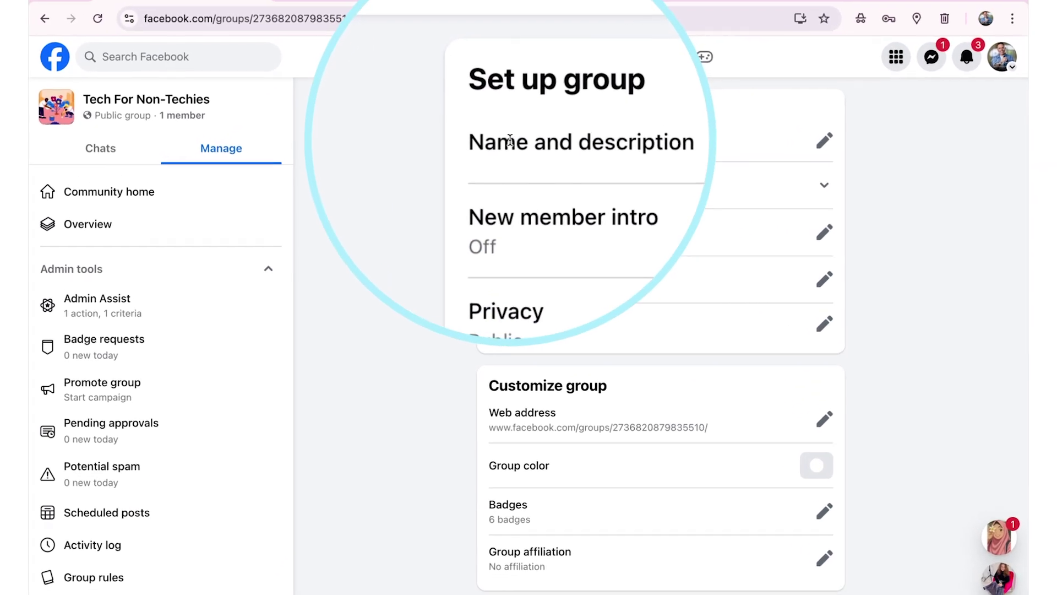
View the group's name and description fields and the new member intro option, closing both without saving any change
{"action": "left_click", "coordinate": [859, 177]}
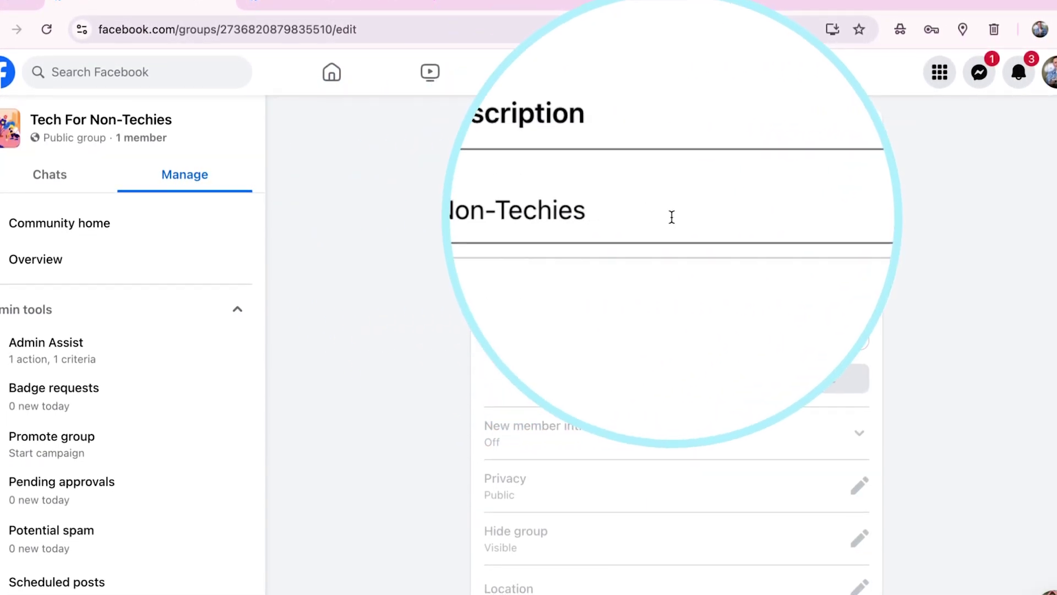
{"action": "left_click", "coordinate": [639, 268]}
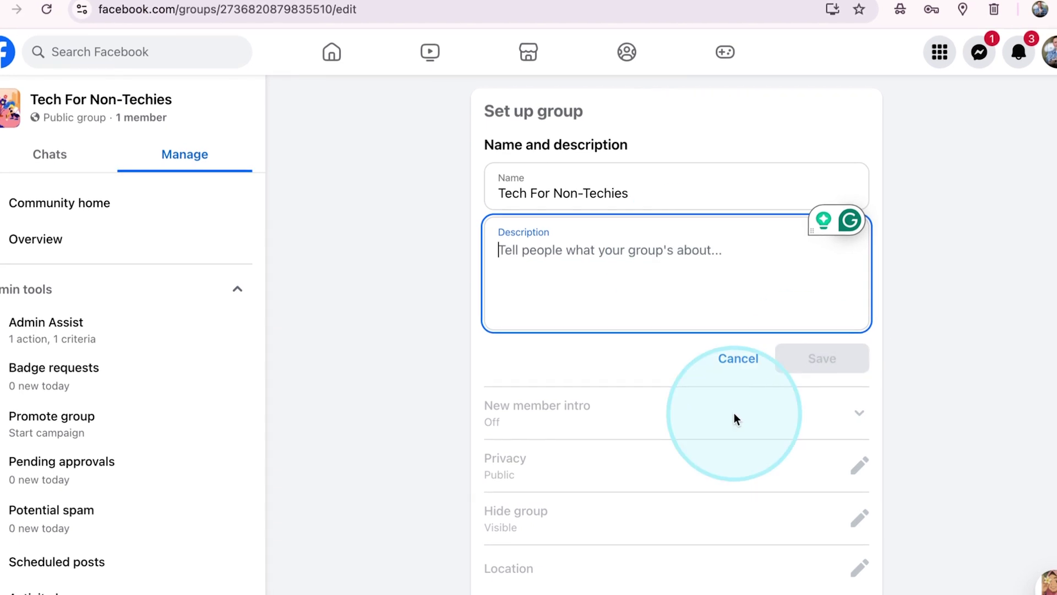
{"action": "scroll", "coordinate": [661, 435], "scroll_direction": "down", "scroll_amount": 1}
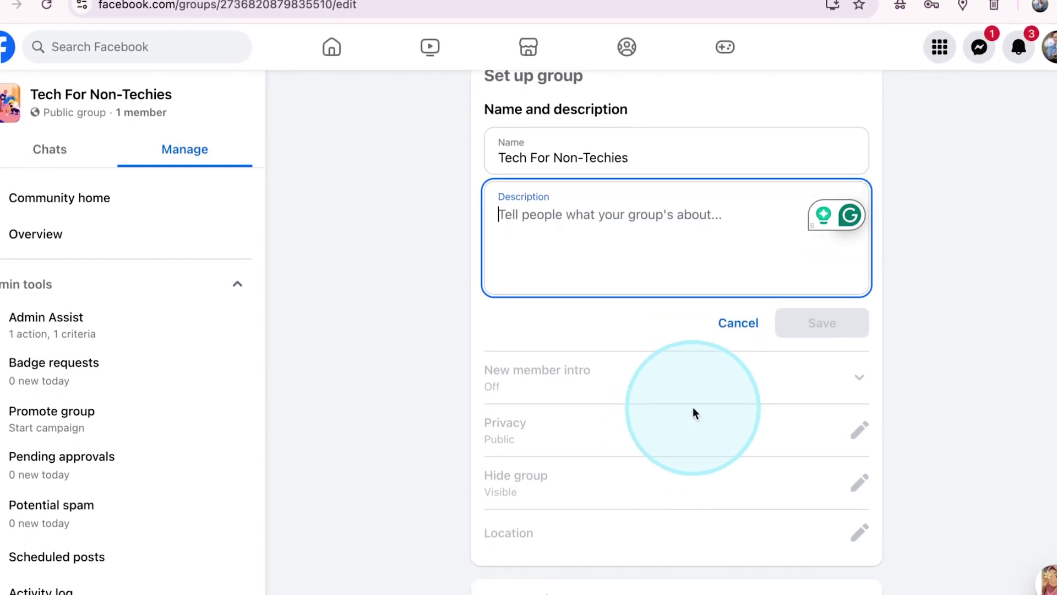
{"action": "left_click", "coordinate": [743, 323]}
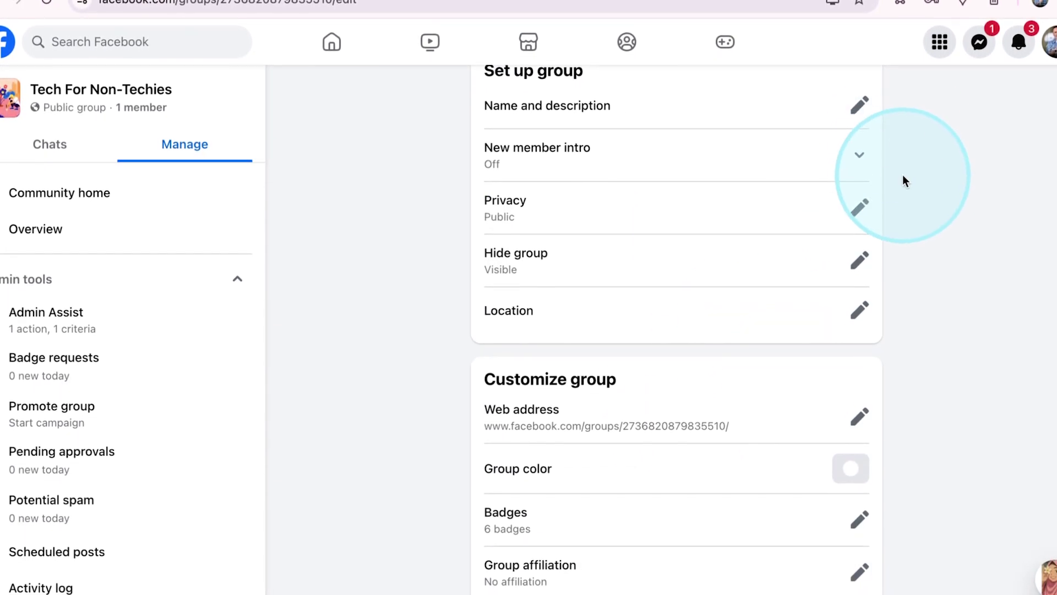
{"action": "left_click", "coordinate": [860, 153]}
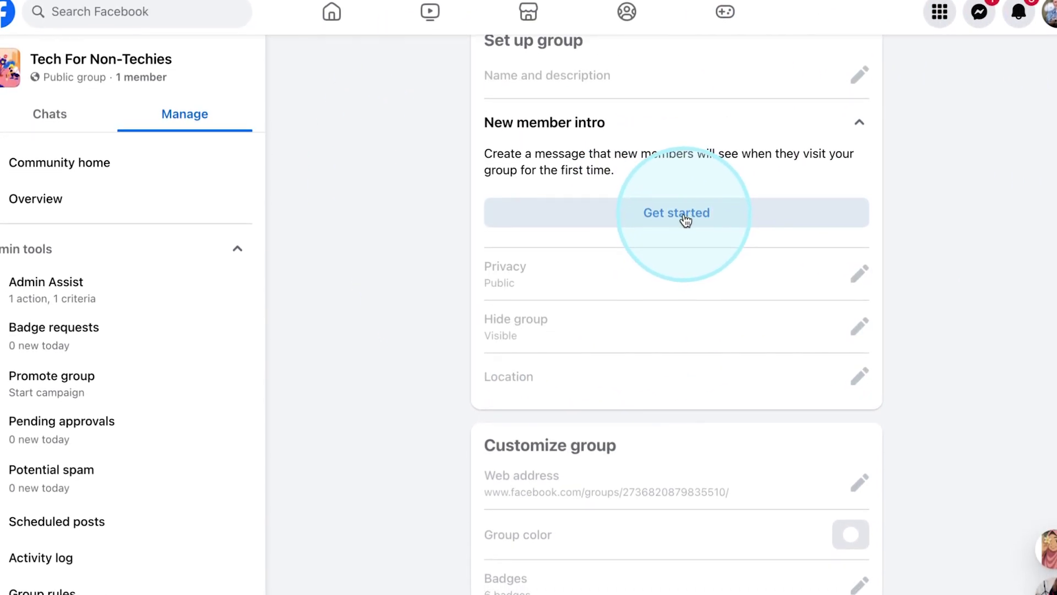
{"action": "scroll", "coordinate": [705, 196], "scroll_direction": "up", "scroll_amount": 1}
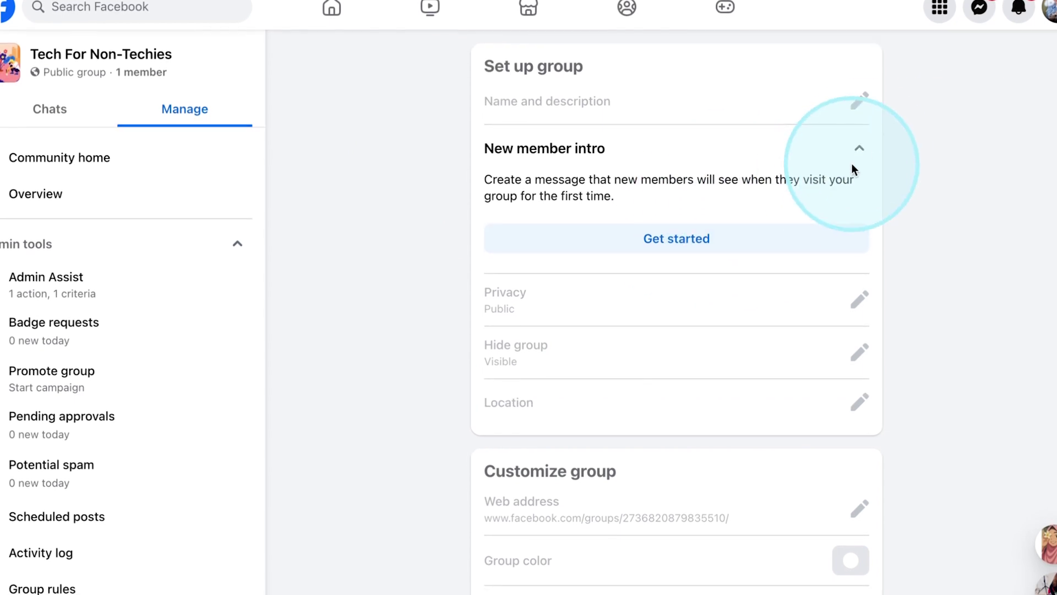
{"action": "left_click", "coordinate": [859, 152]}
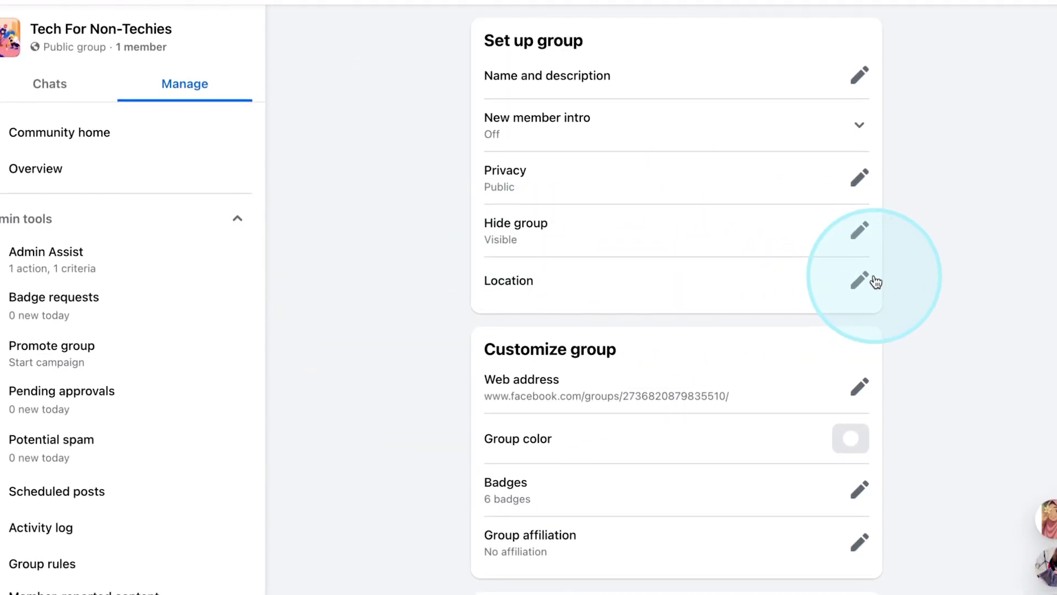
Try Los Angeles, California as the group's location and remove it without saving
{"action": "left_click", "coordinate": [858, 281]}
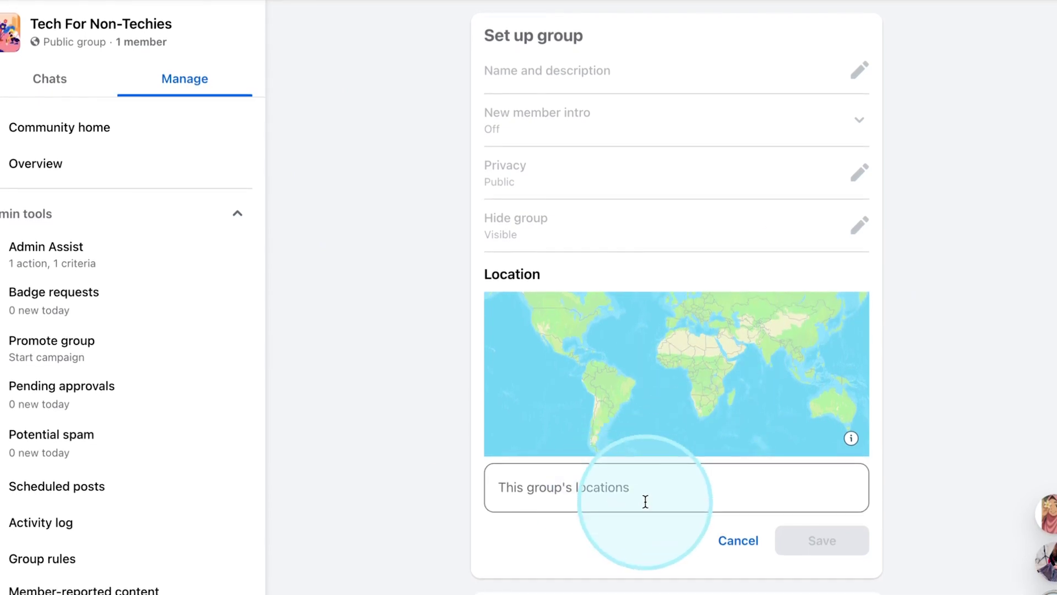
{"action": "left_click", "coordinate": [654, 478]}
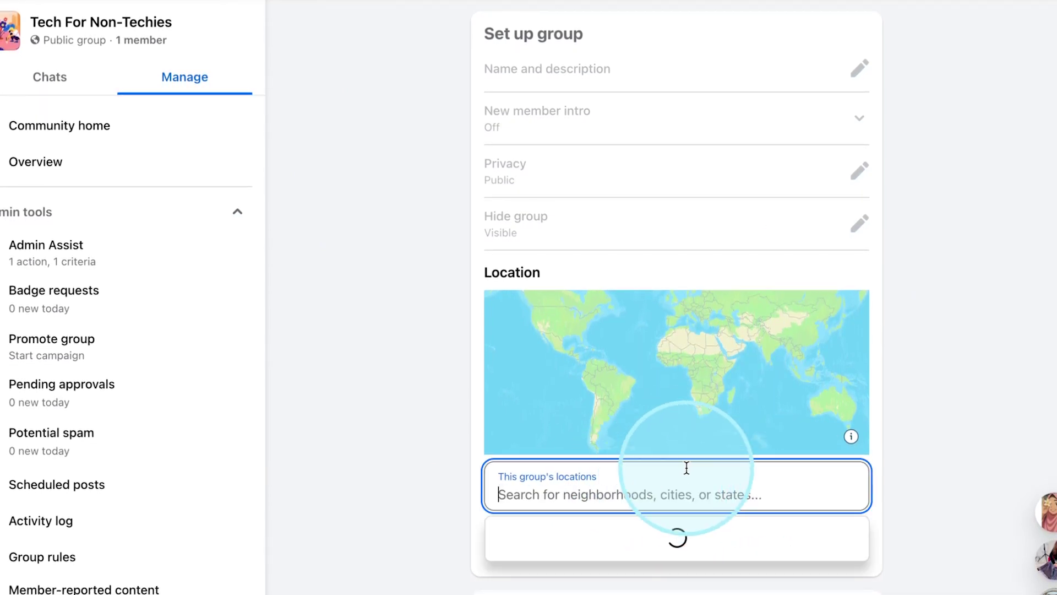
{"action": "type", "text": "los"}
{"action": "left_click", "coordinate": [609, 543]}
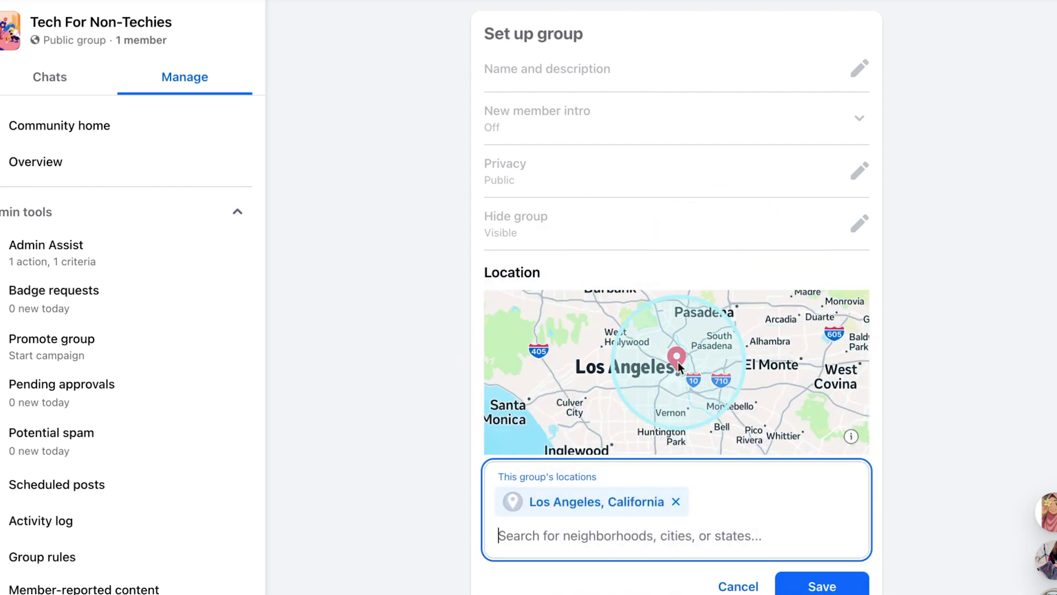
{"action": "left_click", "coordinate": [676, 501]}
{"action": "scroll", "coordinate": [711, 451], "scroll_direction": "down", "scroll_amount": 2}
{"action": "scroll", "coordinate": [931, 296], "scroll_direction": "down", "scroll_amount": 4}
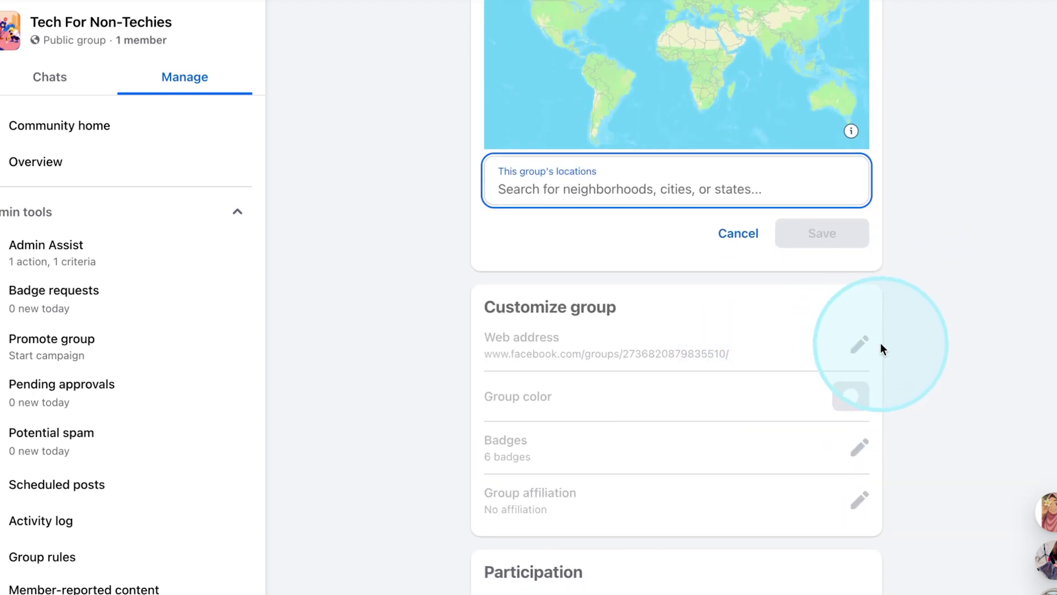
{"action": "left_click", "coordinate": [709, 347]}
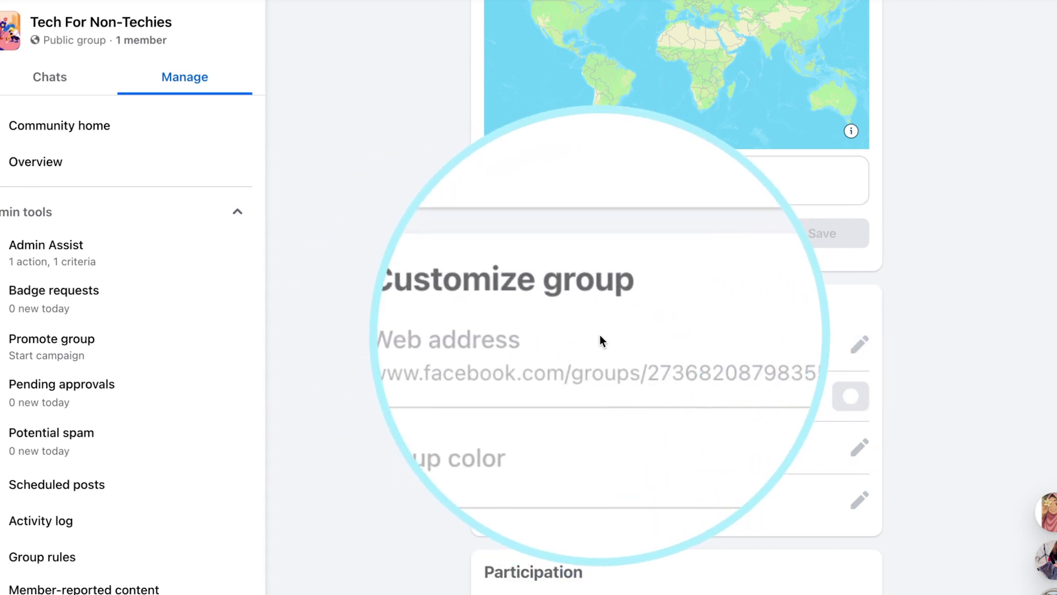
Open the group's web address for customizing and enter techfornontechies as the alias
{"action": "scroll", "coordinate": [742, 244], "scroll_direction": "down", "scroll_amount": 5}
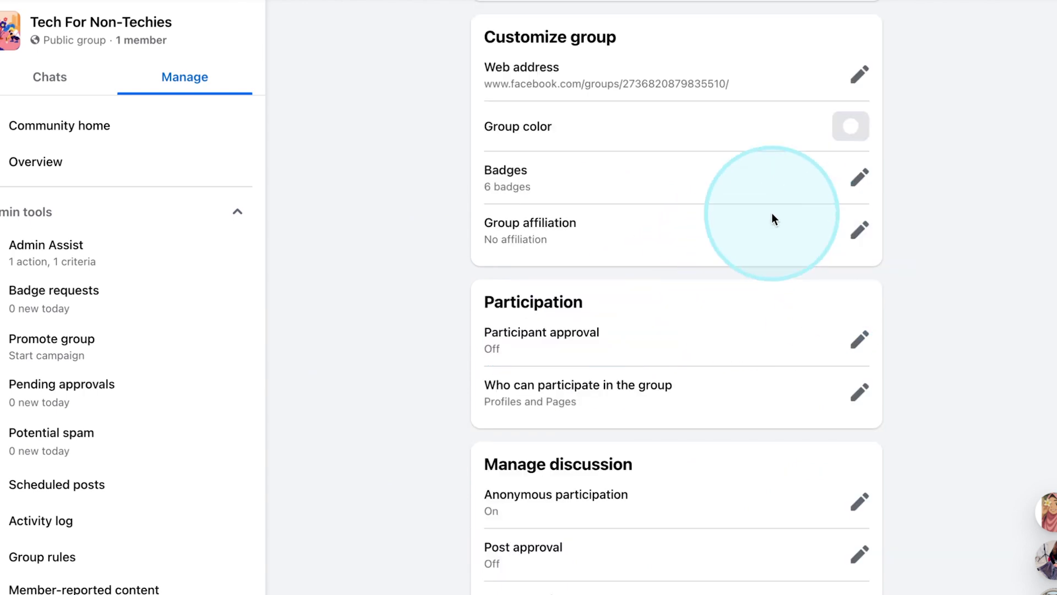
{"action": "scroll", "coordinate": [749, 273], "scroll_direction": "down", "scroll_amount": 2}
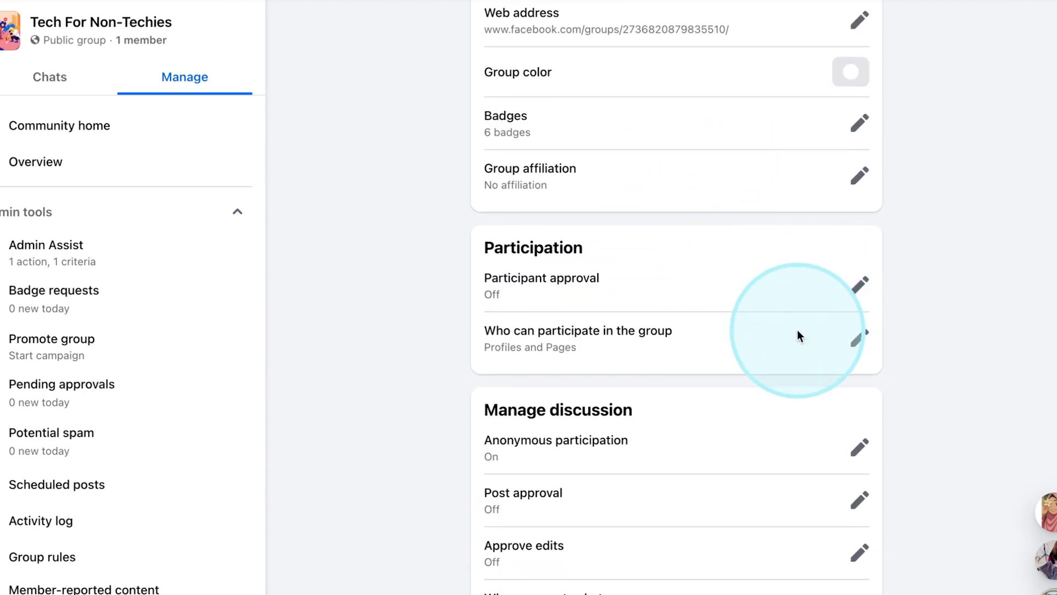
{"action": "scroll", "coordinate": [798, 335], "scroll_direction": "up", "scroll_amount": 3}
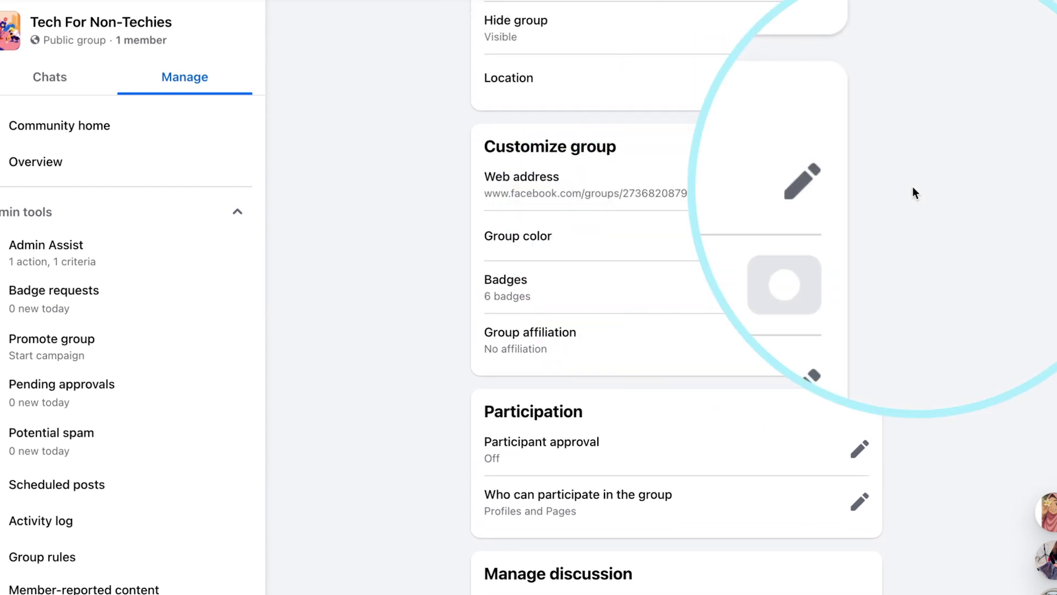
{"action": "left_click", "coordinate": [859, 184]}
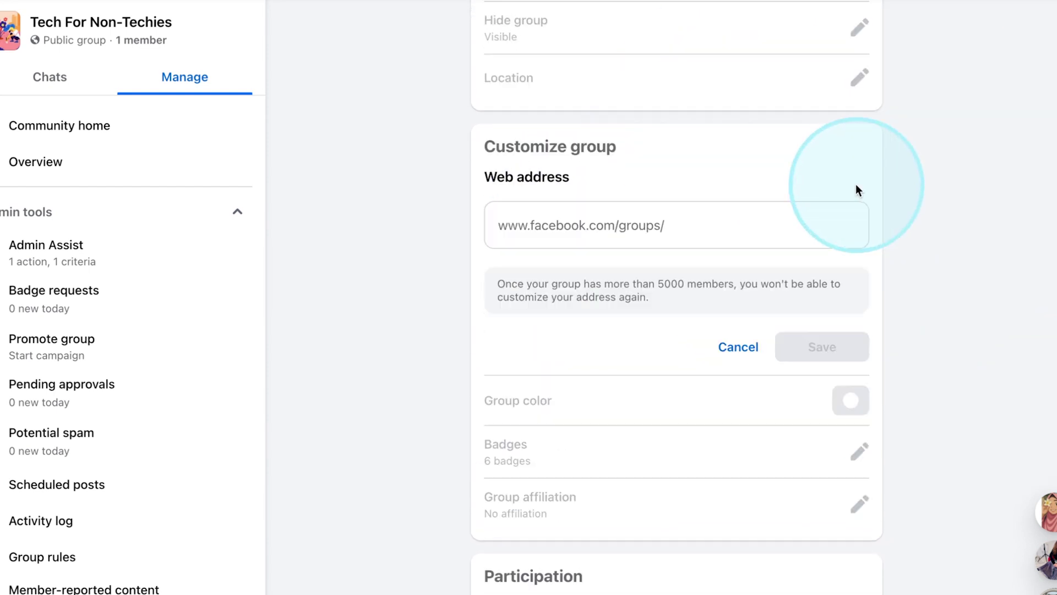
{"action": "left_click", "coordinate": [673, 223]}
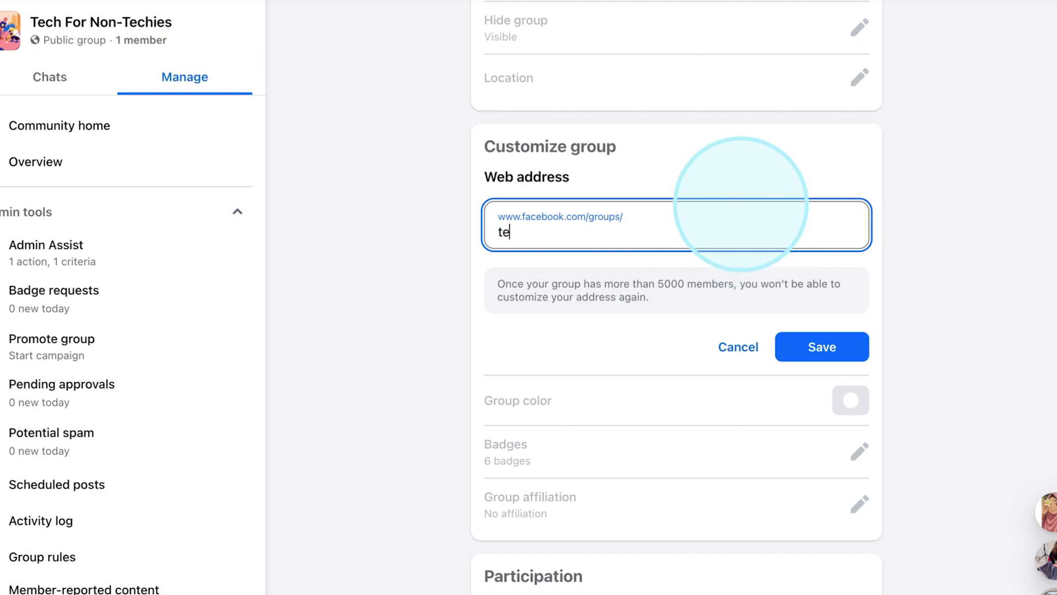
{"action": "type", "text": "techf"}
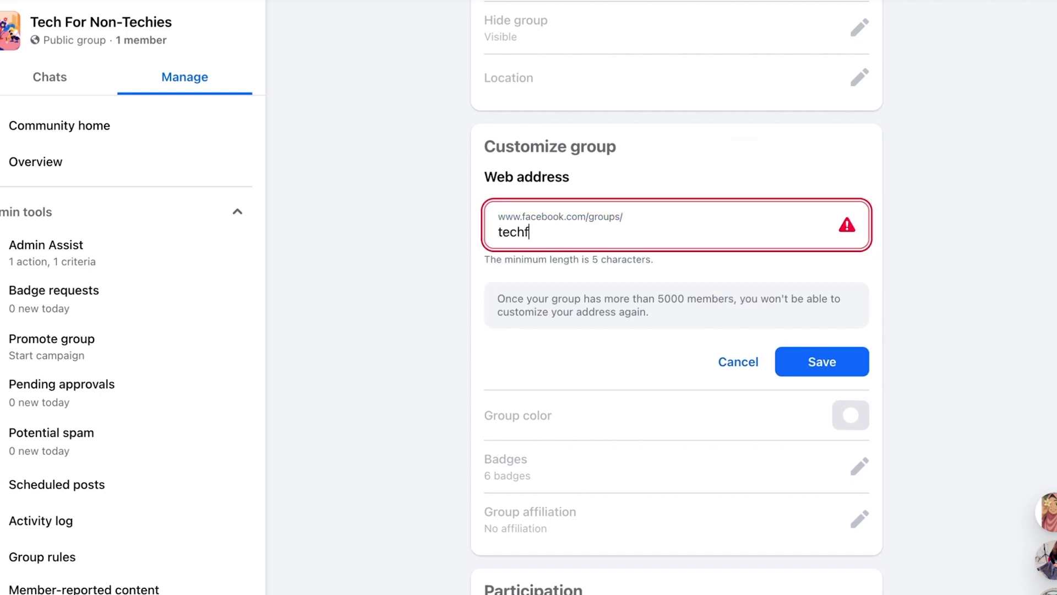
{"action": "type", "text": "ornontechies"}
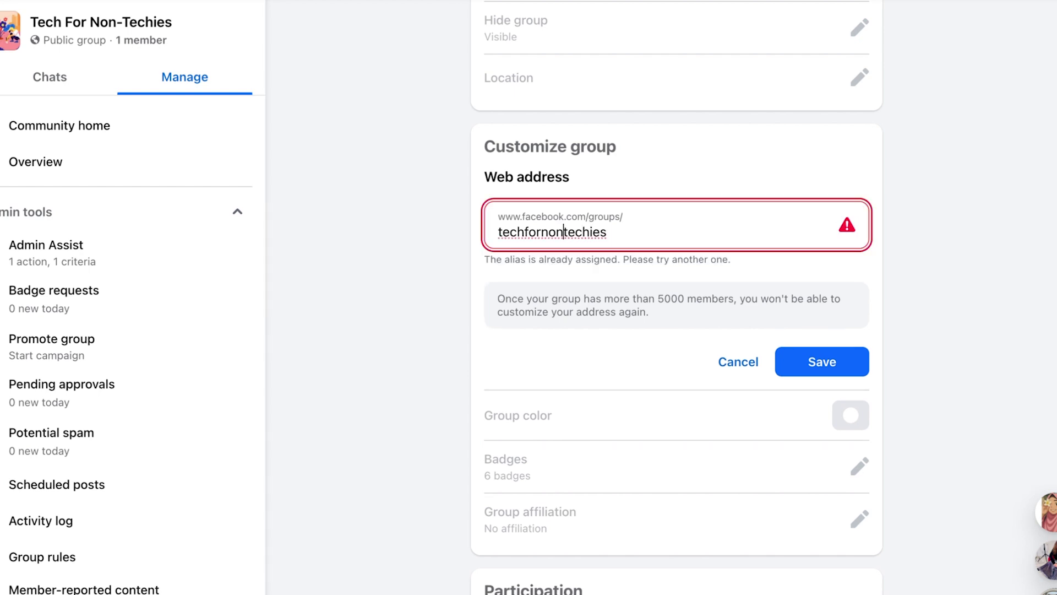
Try dotted variants of the group's web address, techfornon.techies and techfor.nontechies
{"action": "type", "text": "."}
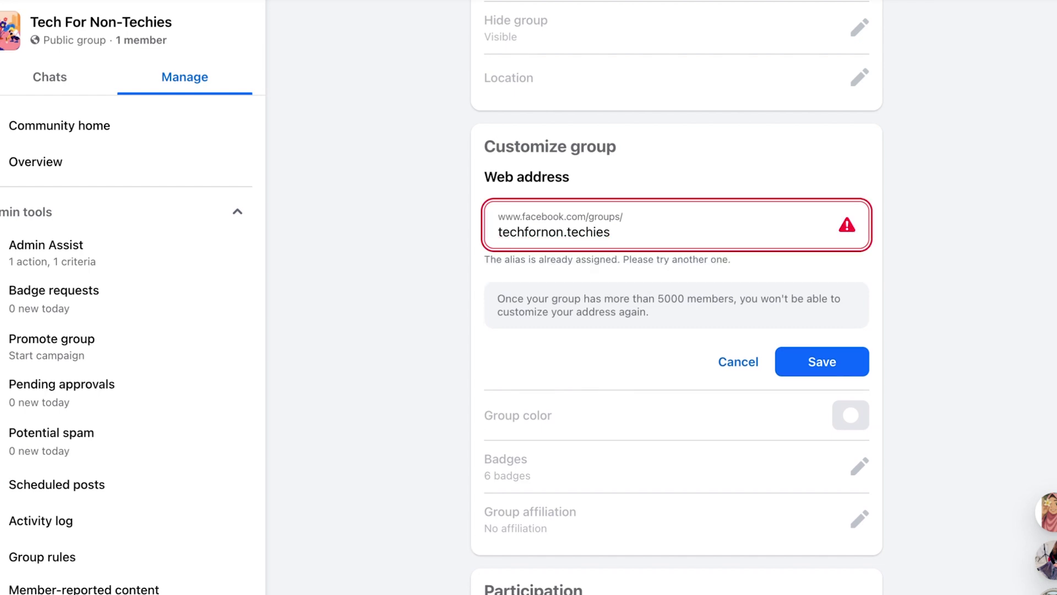
{"action": "key", "text": "Left"}
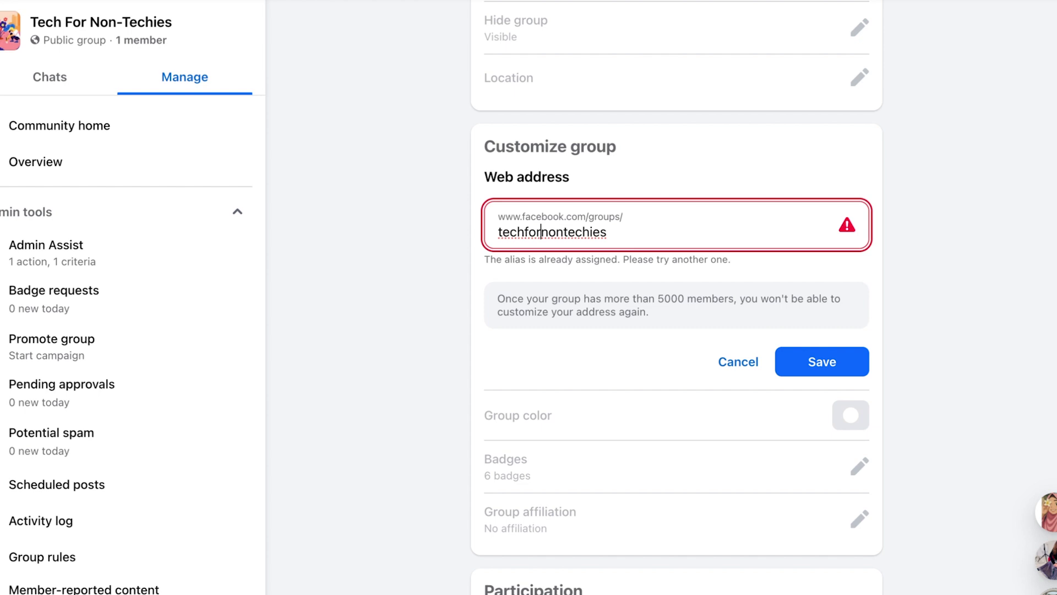
{"action": "type", "text": "."}
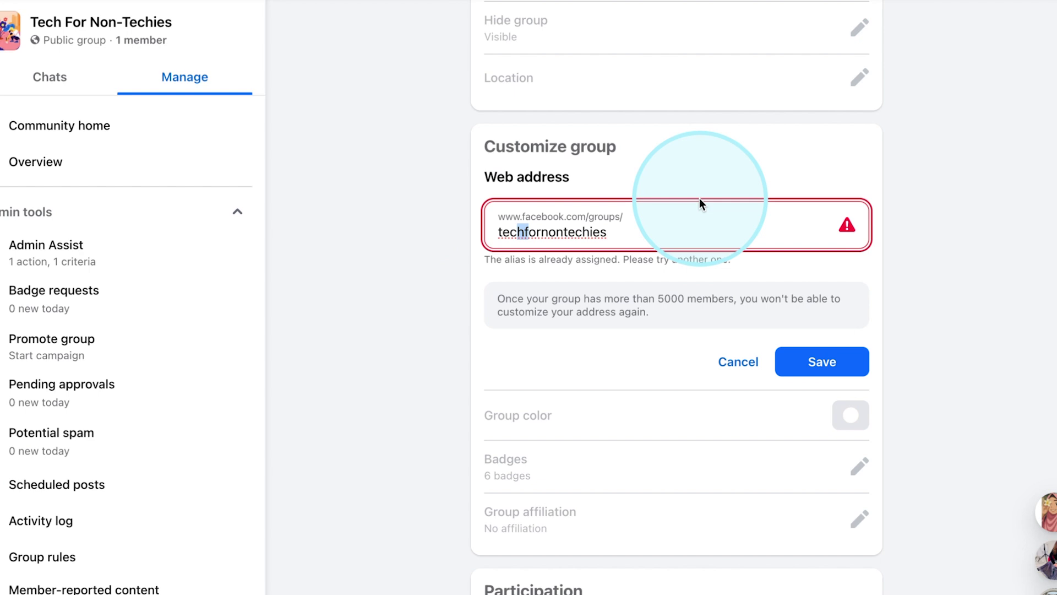
Change the group's web address alias to techfornontechy and save it
{"action": "key", "text": "Right"}
{"action": "key", "text": "Right"}
{"action": "key", "text": "Right"}
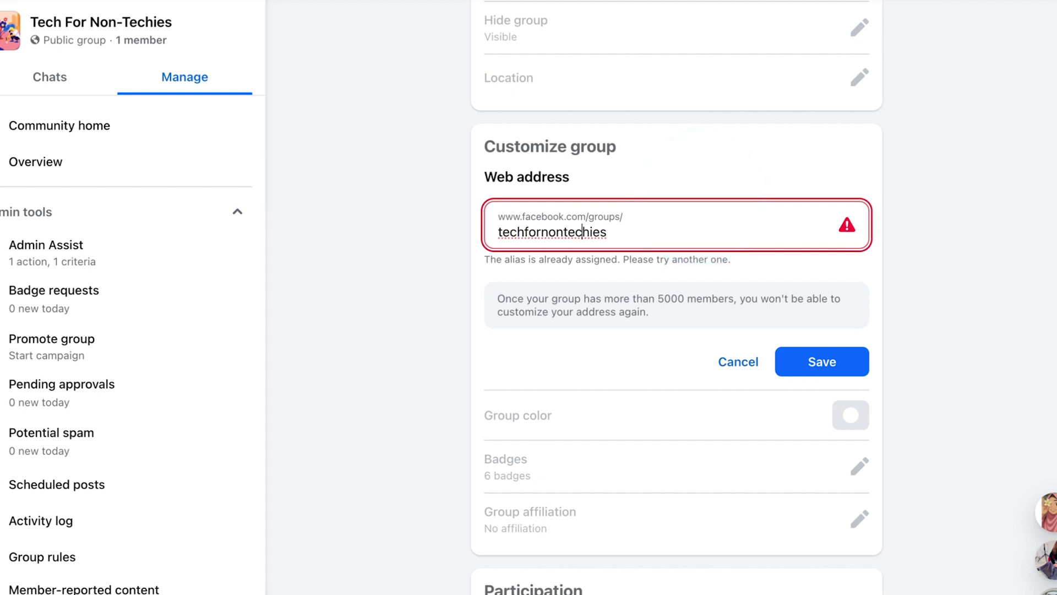
{"action": "key", "text": "BackSpace"}
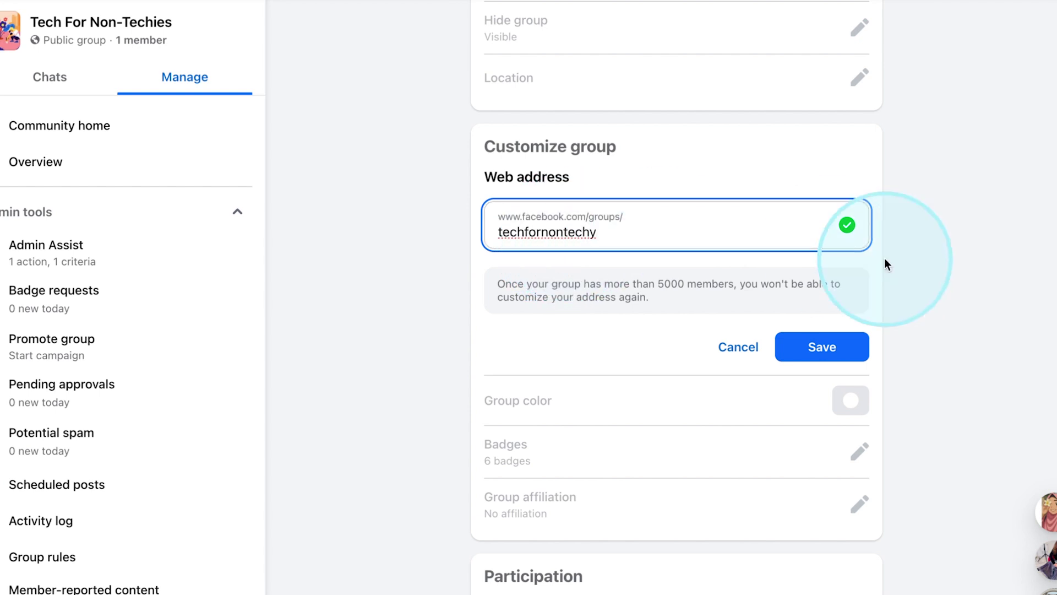
{"action": "left_click", "coordinate": [821, 350]}
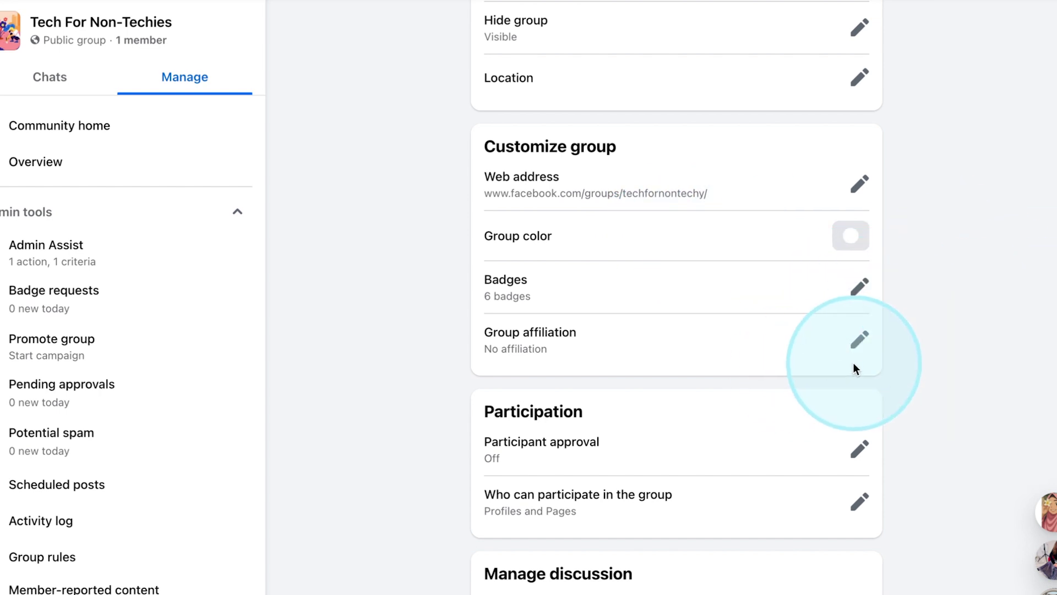
Start changing the group's privacy from Public to Private, review the group privacy information, and close it without completing the change
{"action": "scroll", "coordinate": [834, 360], "scroll_direction": "down", "scroll_amount": 1}
{"action": "scroll", "coordinate": [833, 360], "scroll_direction": "down", "scroll_amount": 9}
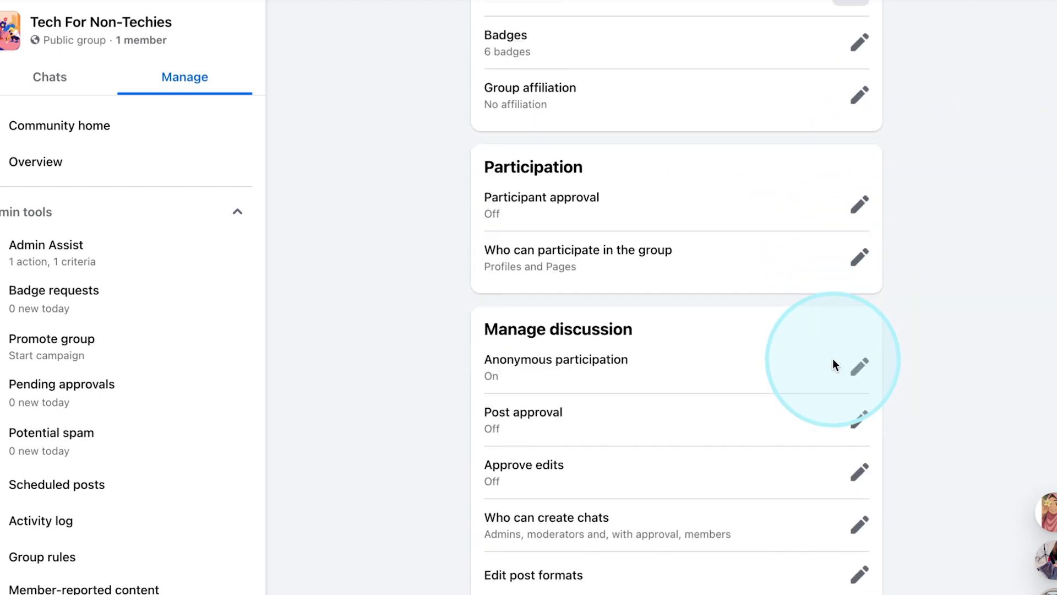
{"action": "scroll", "coordinate": [832, 358], "scroll_direction": "up", "scroll_amount": 10}
{"action": "scroll", "coordinate": [833, 358], "scroll_direction": "down", "scroll_amount": 1}
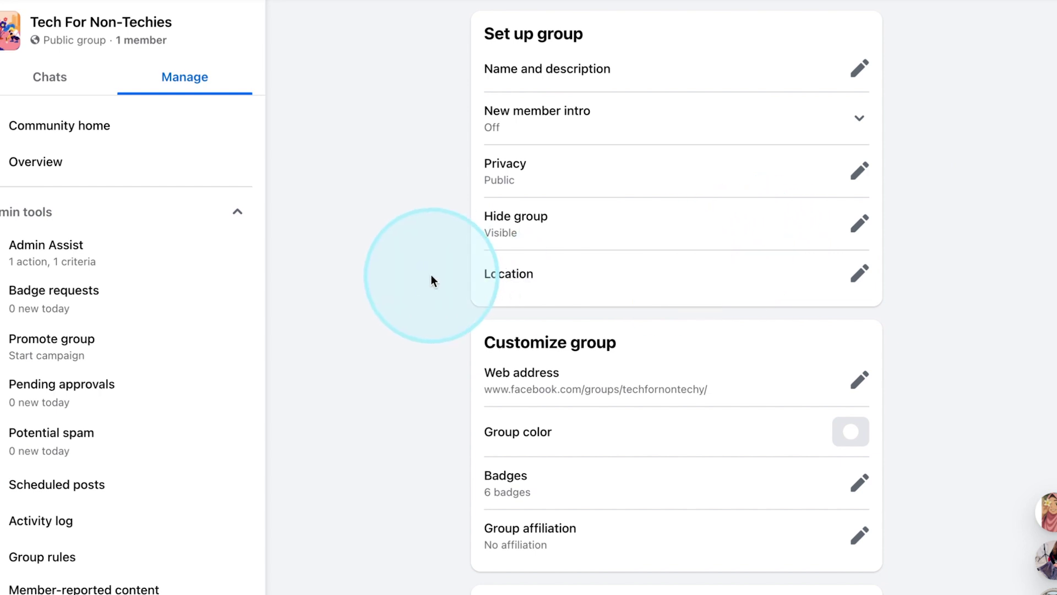
{"action": "left_click", "coordinate": [859, 171]}
{"action": "left_click", "coordinate": [859, 255]}
{"action": "left_click", "coordinate": [836, 365]}
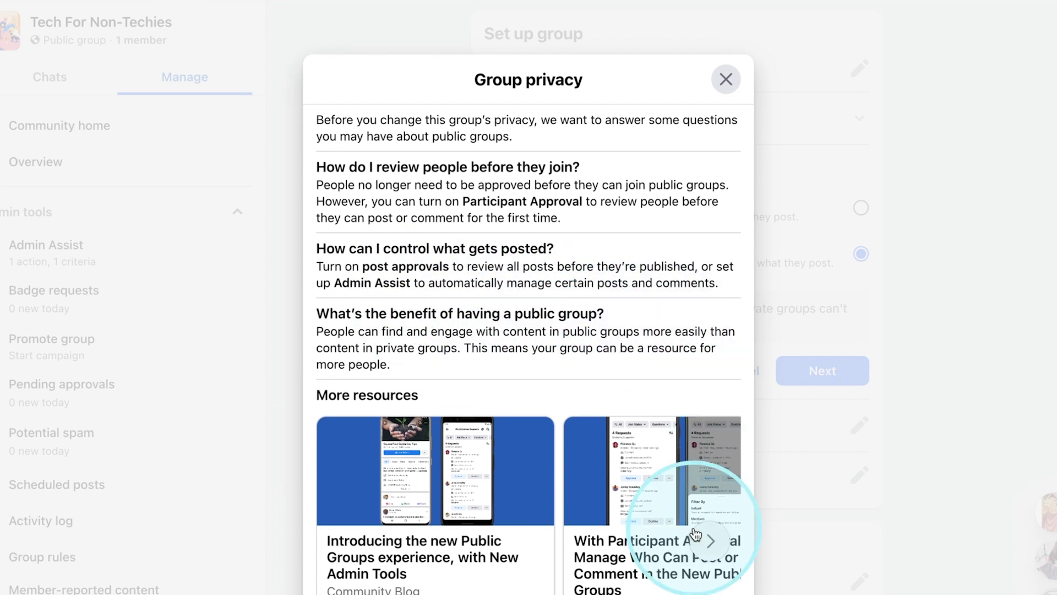
{"action": "left_click", "coordinate": [726, 80]}
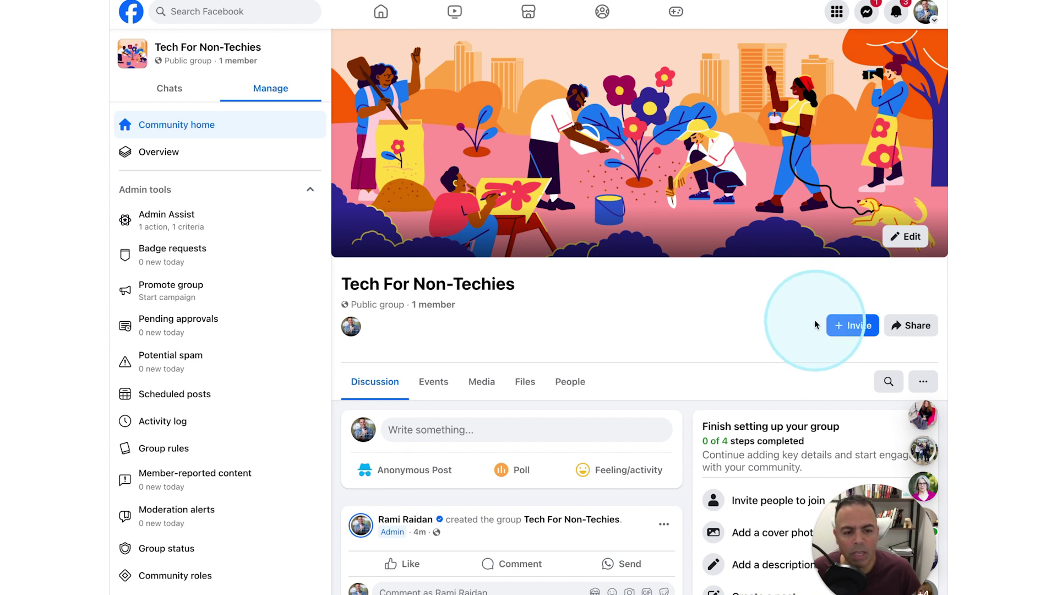
Open the option to invite Facebook friends to the group and close it without inviting anyone
{"action": "left_click", "coordinate": [849, 329]}
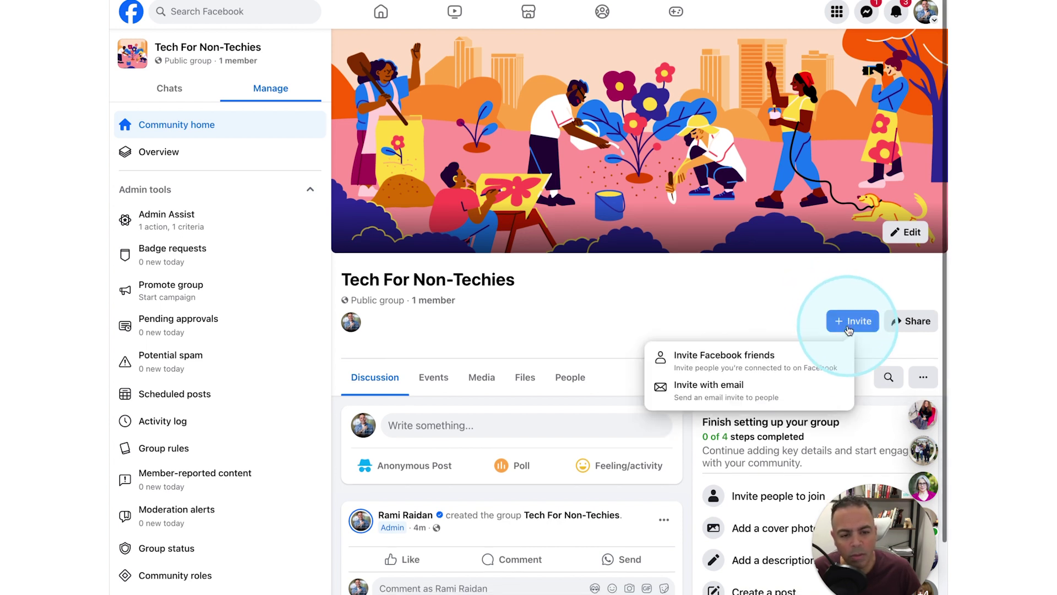
{"action": "left_click", "coordinate": [738, 366]}
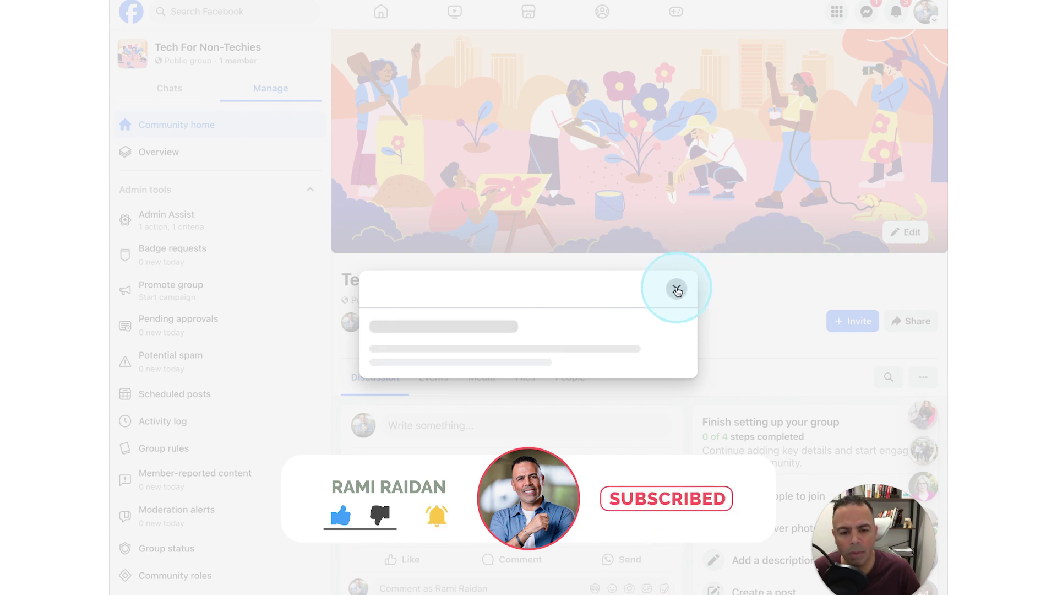
{"action": "left_click", "coordinate": [677, 289]}
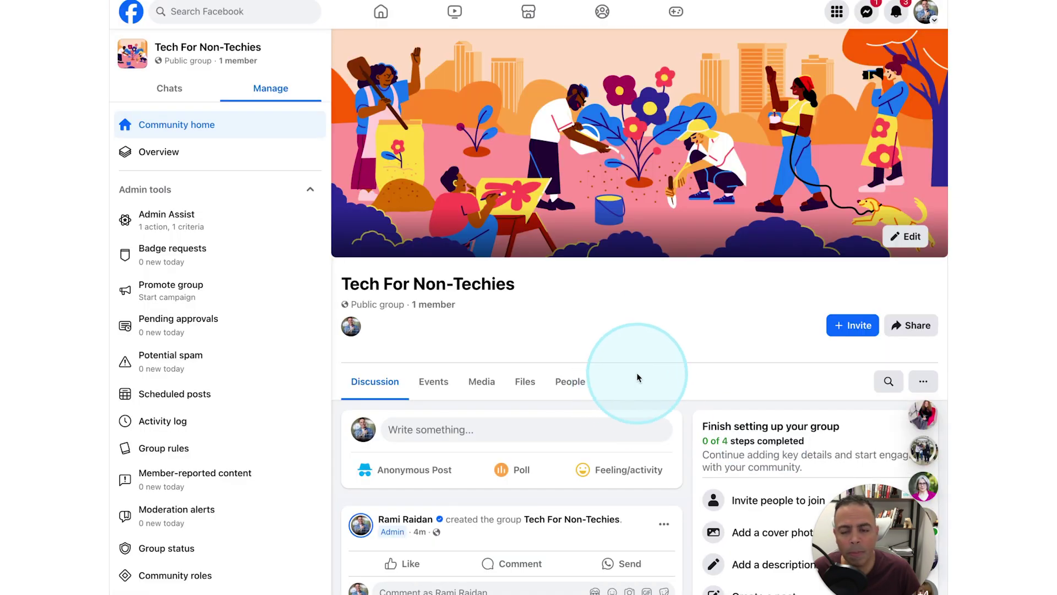